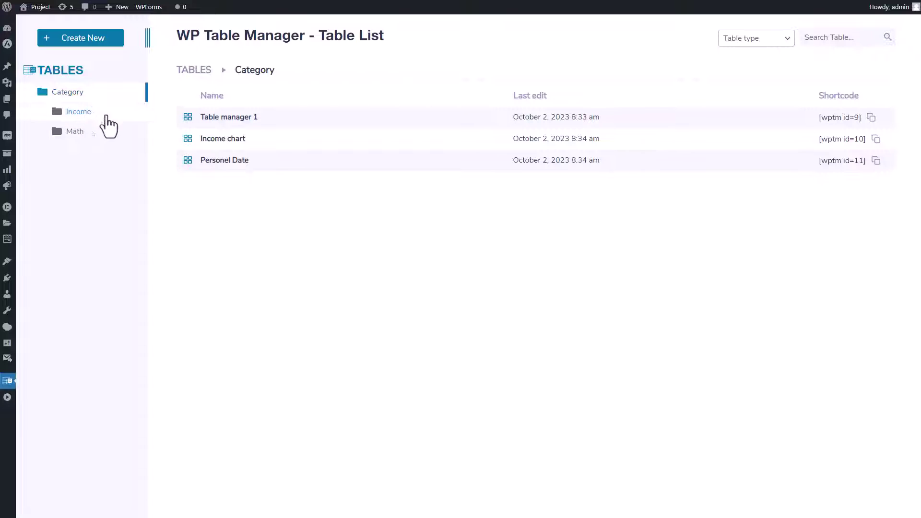
Step: Open the new category form and cancel it without creating a category
left_click(91, 39)
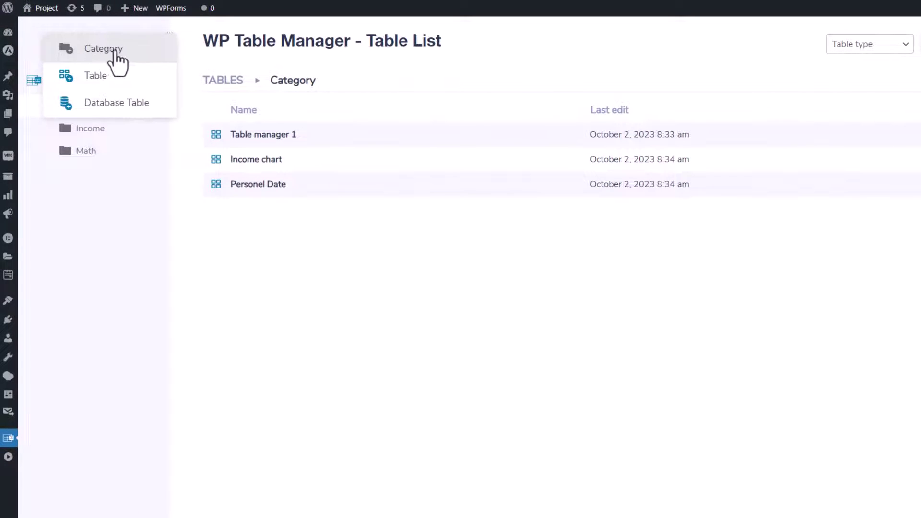
left_click(104, 53)
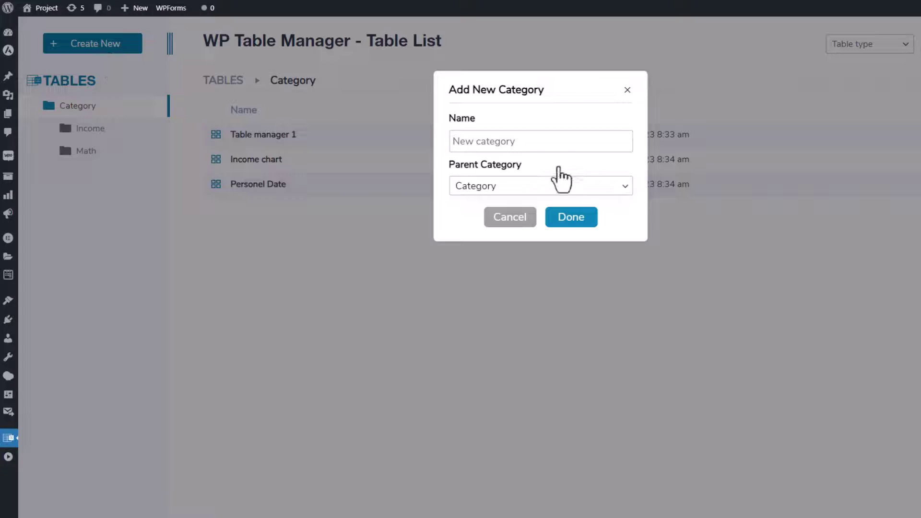
left_click(548, 221)
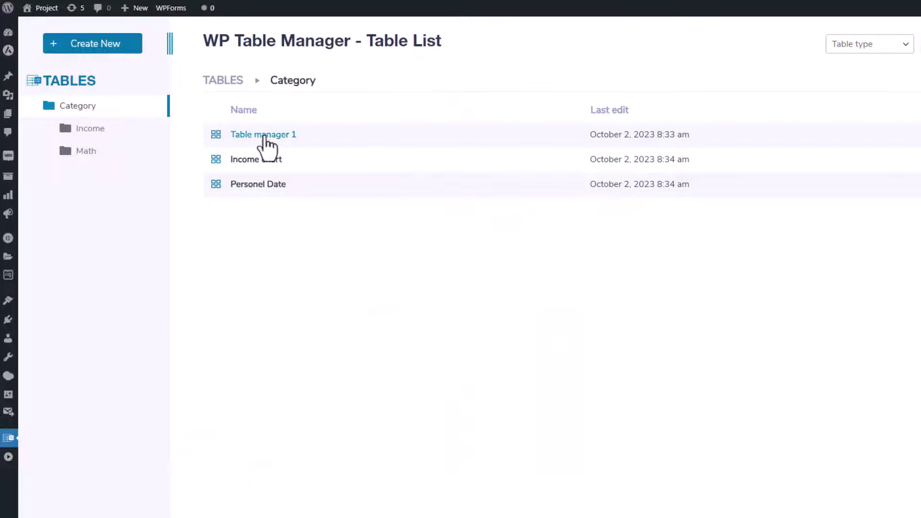
Step: Move Table manager 1 down the list and file the Income chart table into the Income folder
left_click_drag(264, 136, 253, 211)
left_click_drag(264, 144, 113, 142)
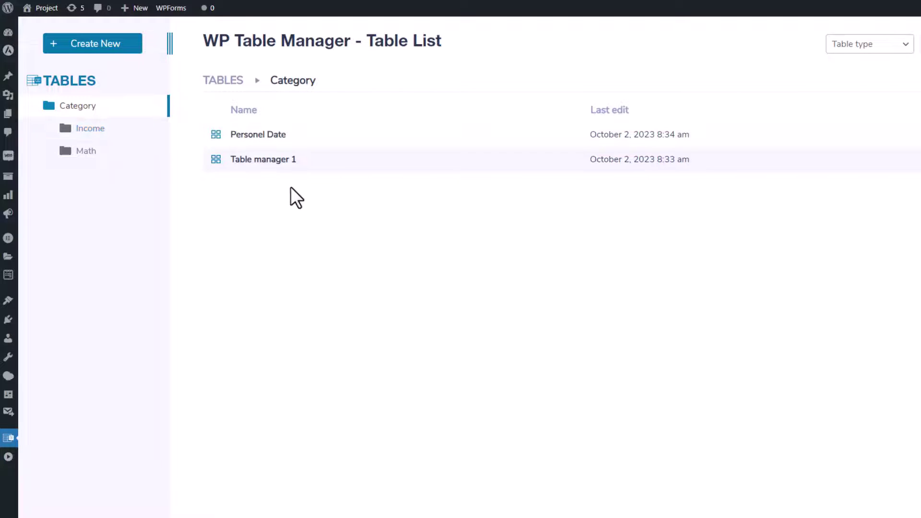
right_click(265, 137)
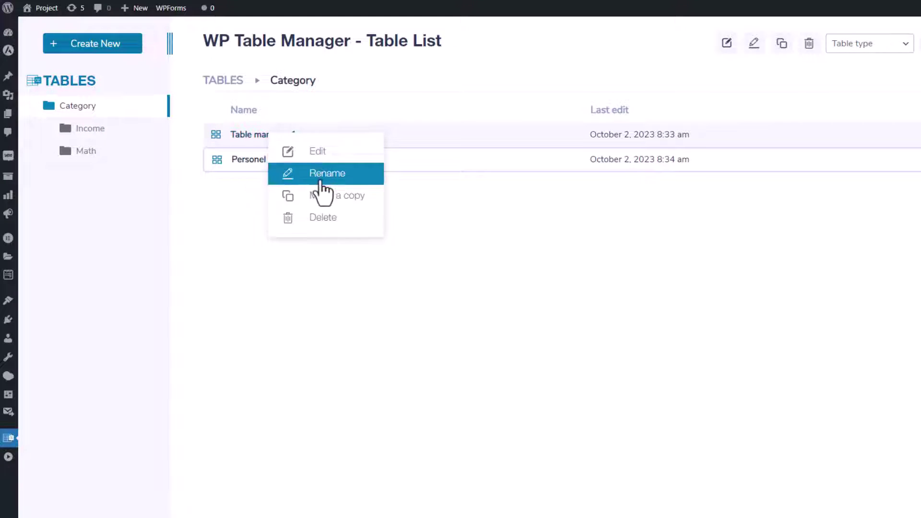
left_click(300, 286)
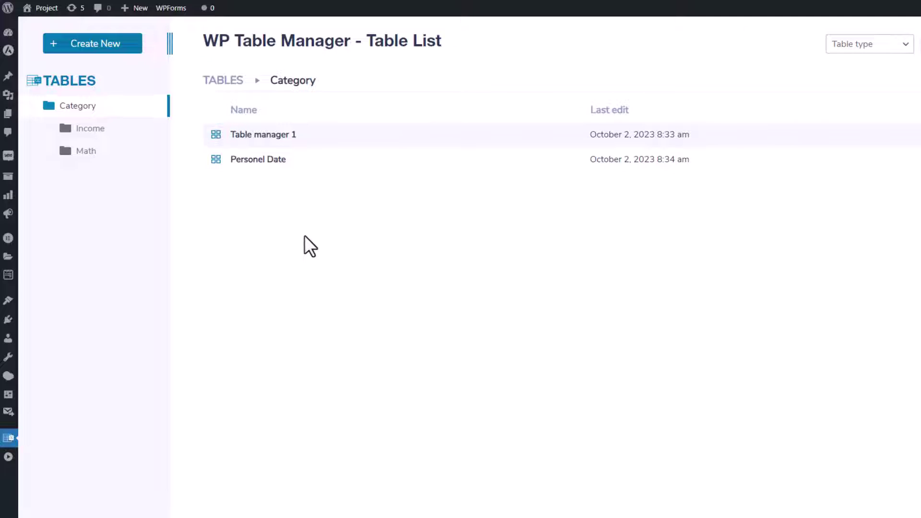
Step: Apply a theme to Table manager 1, replacing its data with the 10-row sample car table
right_click(277, 141)
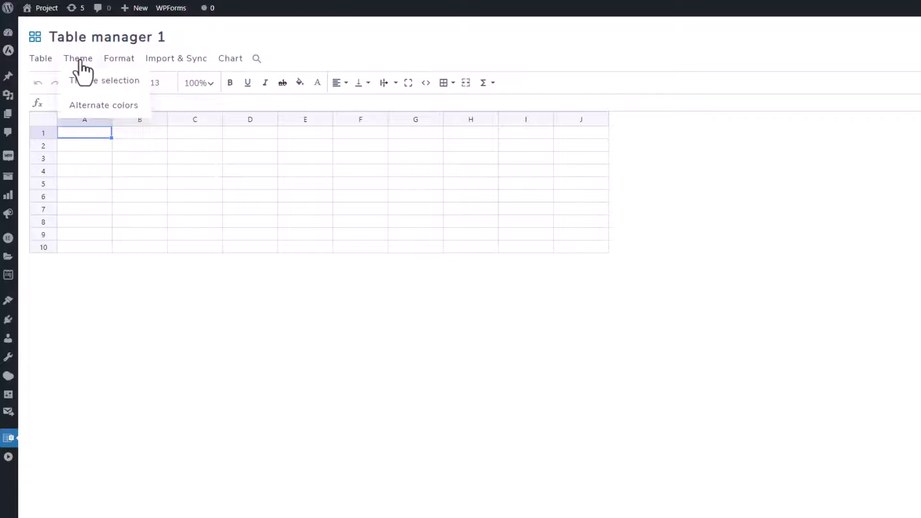
left_click(86, 82)
left_click(530, 109)
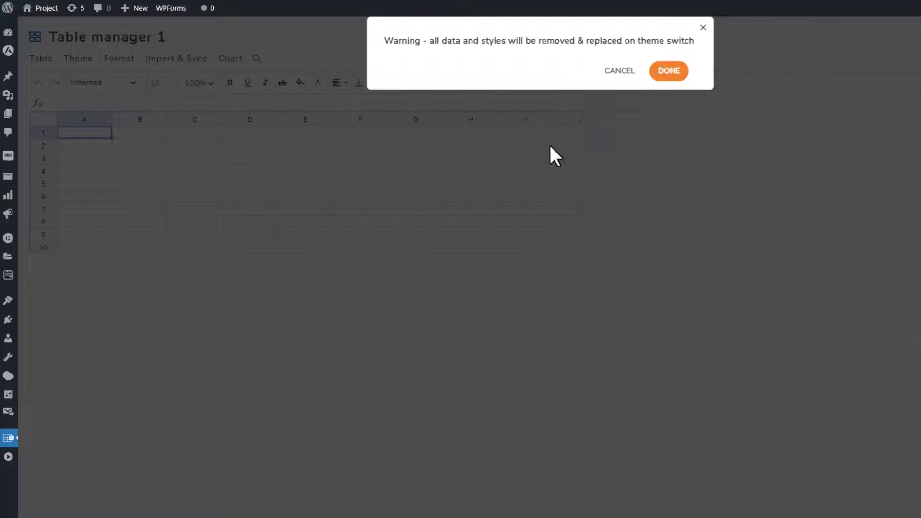
left_click(669, 71)
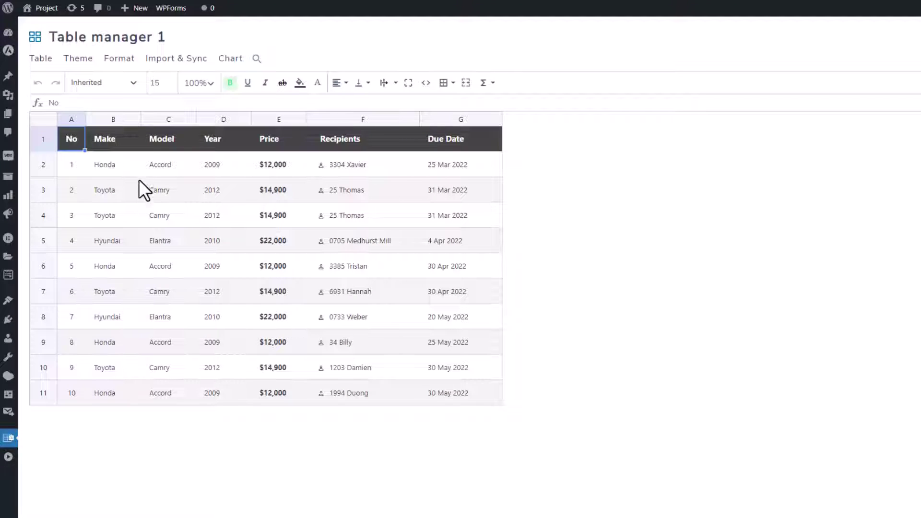
left_click(111, 167)
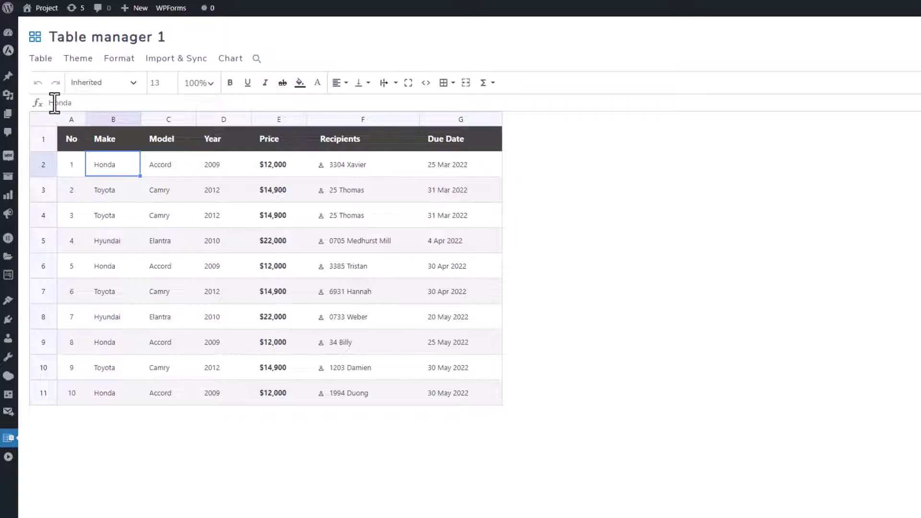
left_click(79, 102)
type("1")
key("Return")
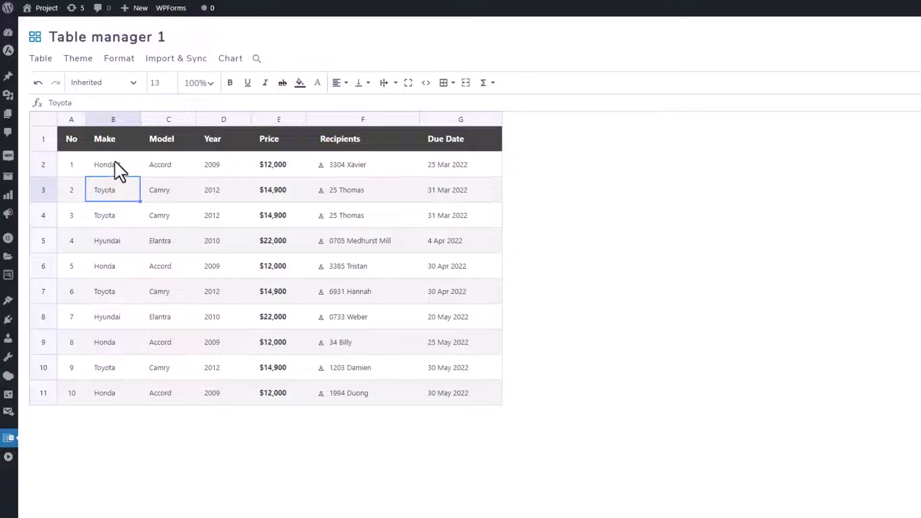
left_click(96, 102)
type("1")
key("Return")
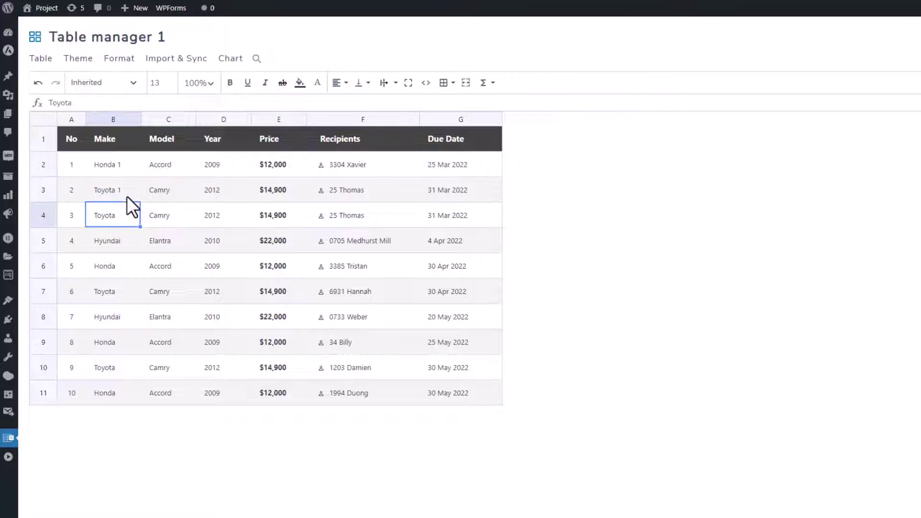
left_click(117, 168)
double_click(108, 166)
key("BackSpace")
key("BackSpace")
left_click(119, 185)
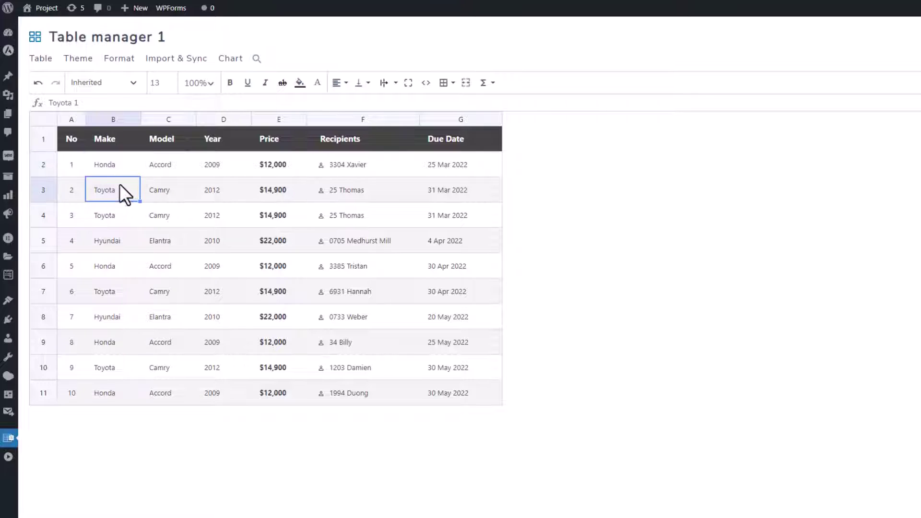
double_click(119, 186)
key("BackSpace")
key("BackSpace")
key("Return")
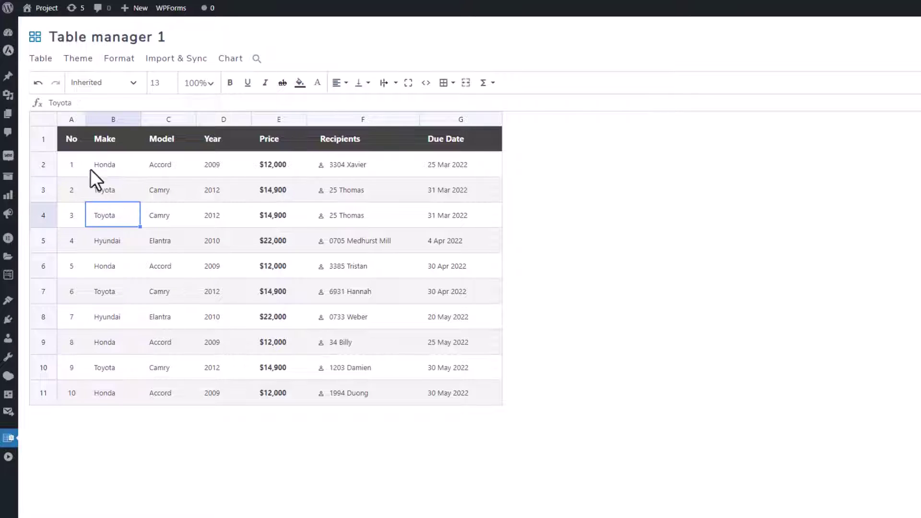
left_click(459, 163)
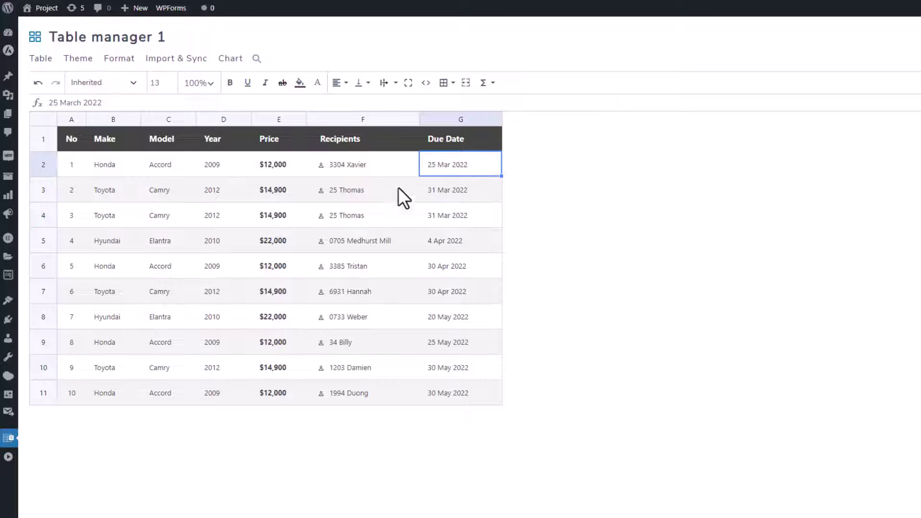
Step: Insert the White Flower image into cell G3 above 31 March 2022 using the HTML editor, and save
left_click(453, 198)
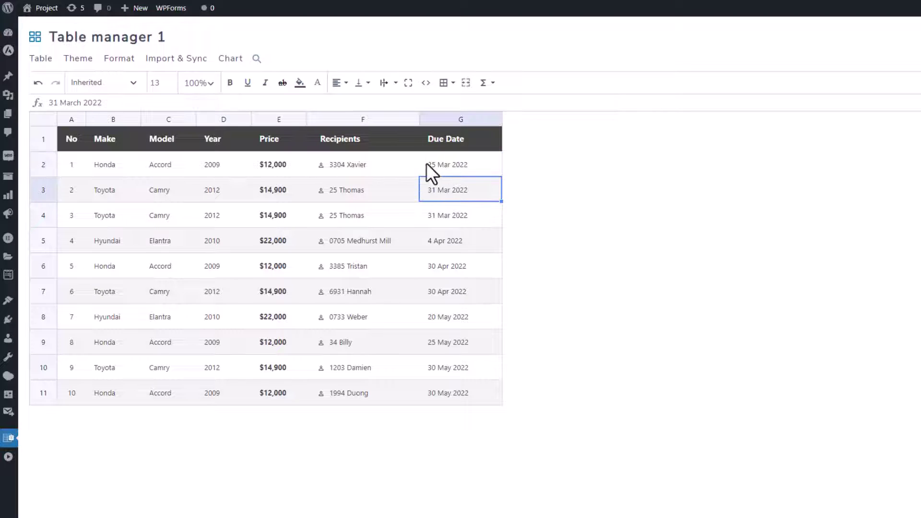
left_click(425, 84)
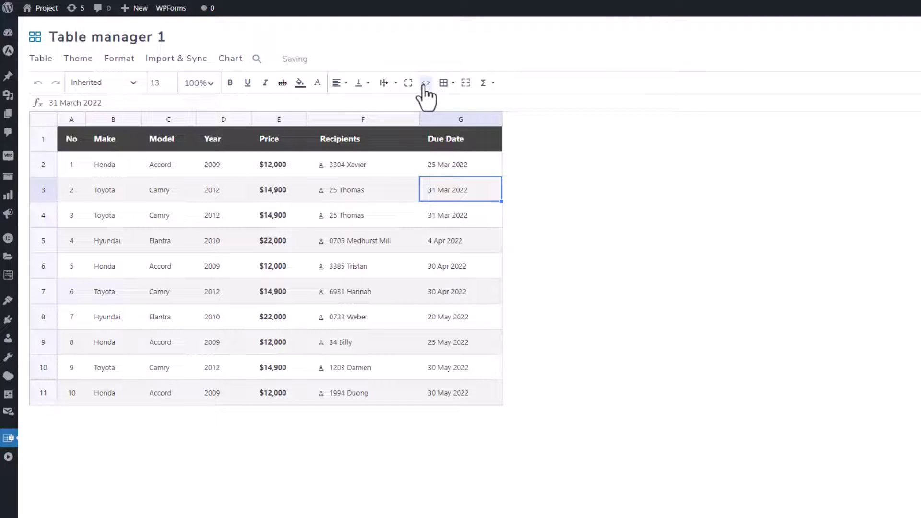
double_click(449, 191)
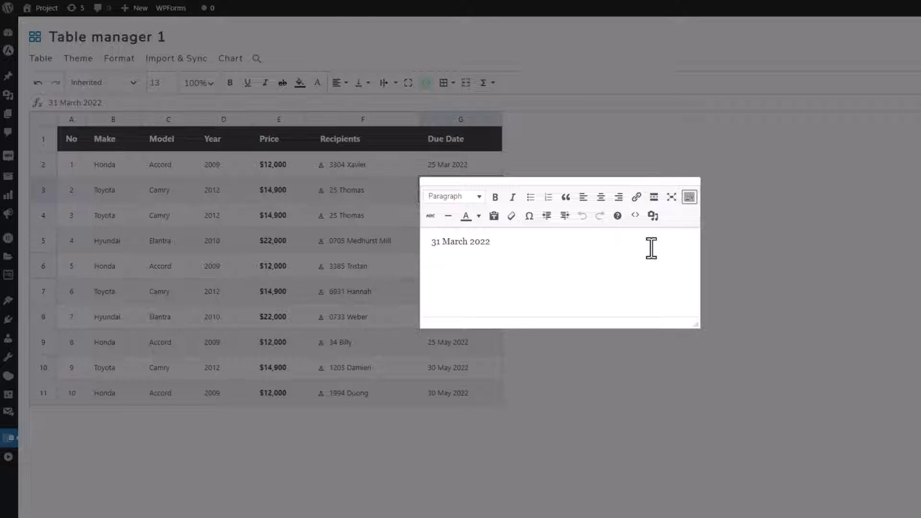
left_click(652, 216)
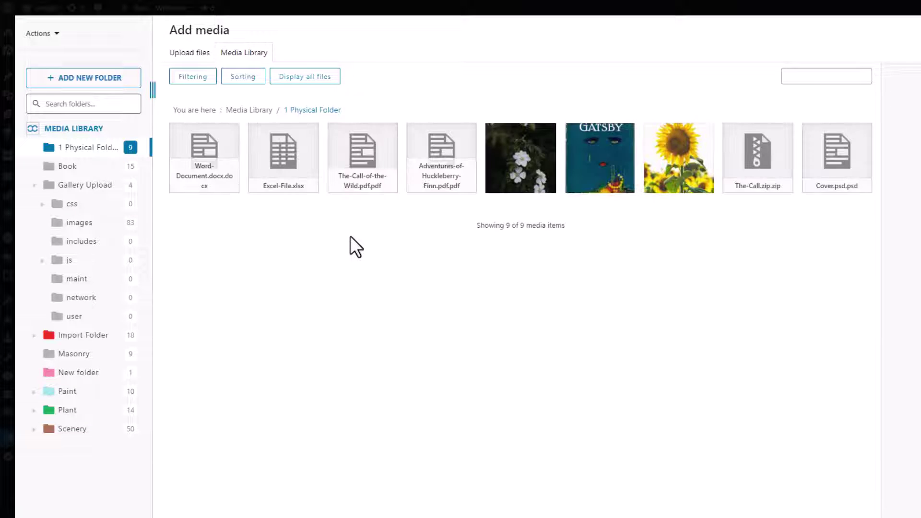
left_click(634, 190)
left_click(495, 158)
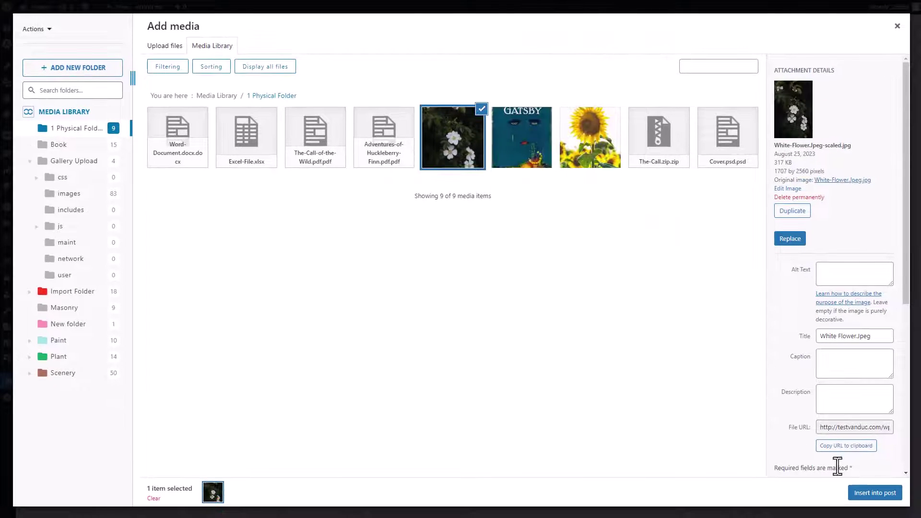
left_click(868, 492)
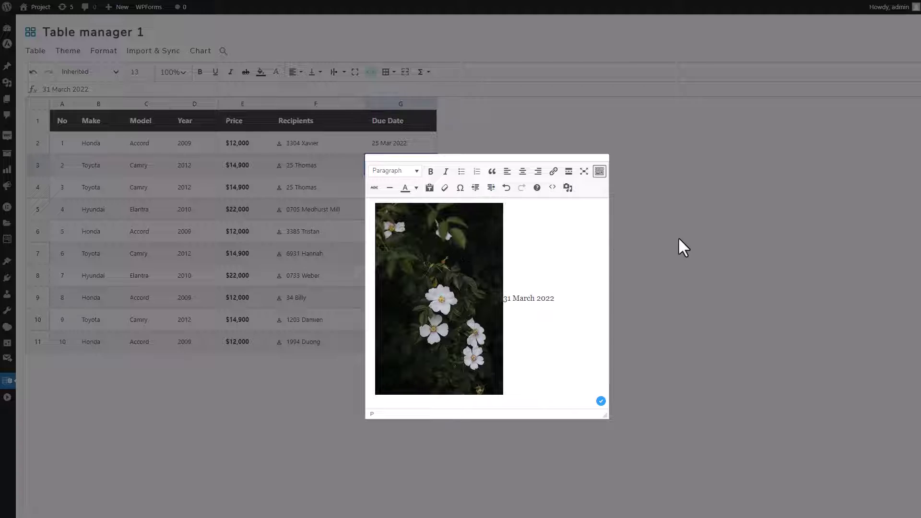
left_click(678, 239)
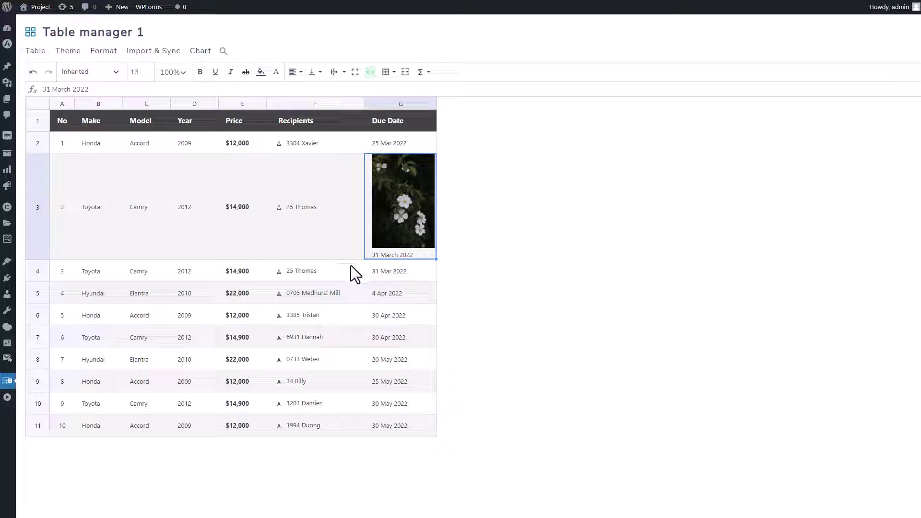
Step: Copy the flower image cell and paste it into both Toyota Camry Due Date cells
right_click(381, 222)
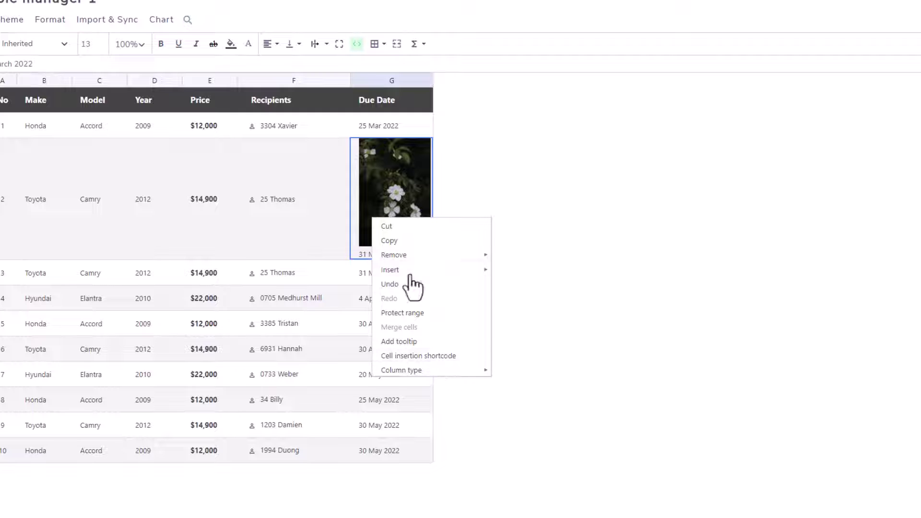
mouse_move(455, 270)
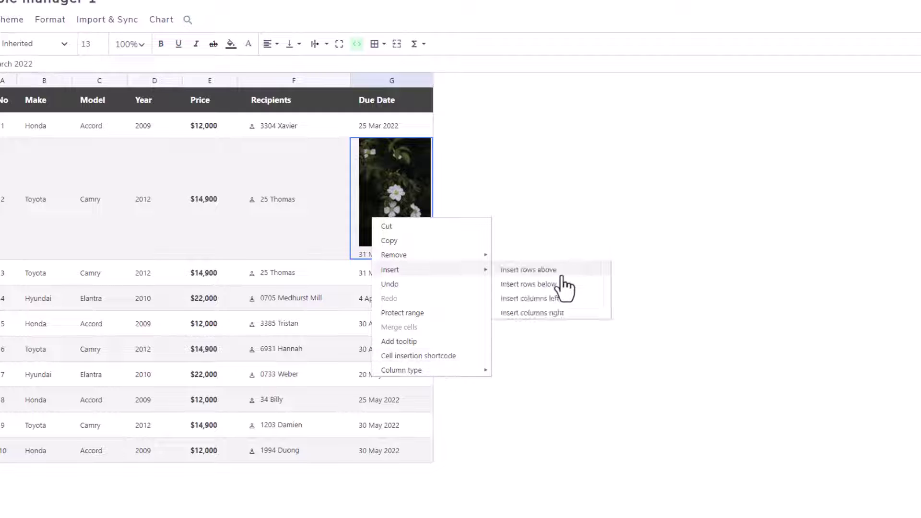
left_click(411, 240)
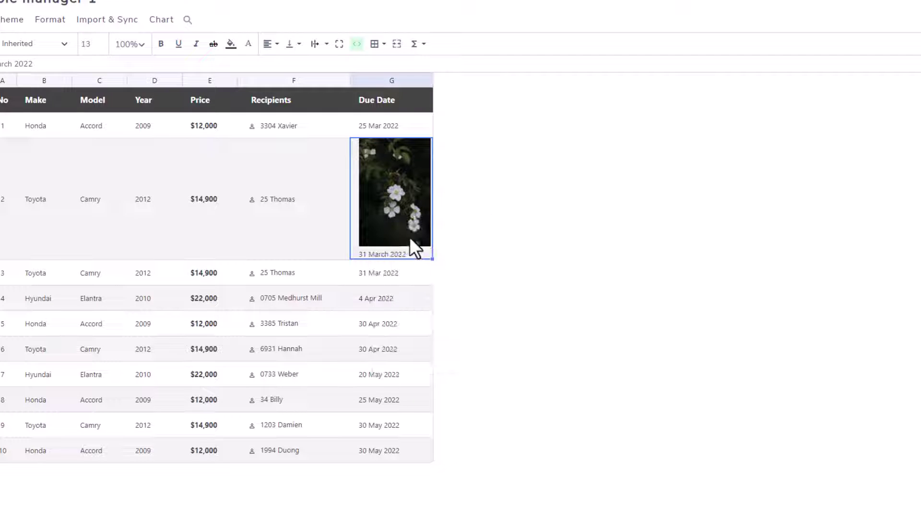
left_click(387, 274)
key("ctrl+v")
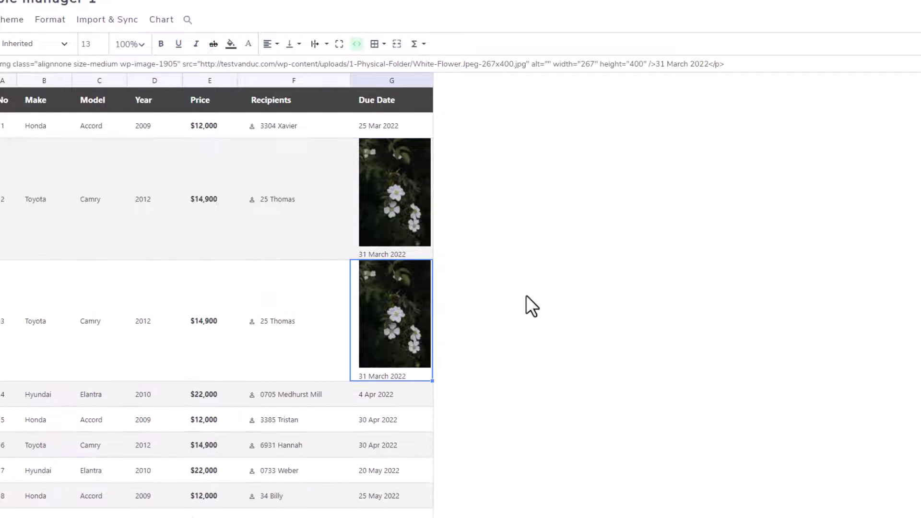
left_click(389, 398)
key("ctrl+v")
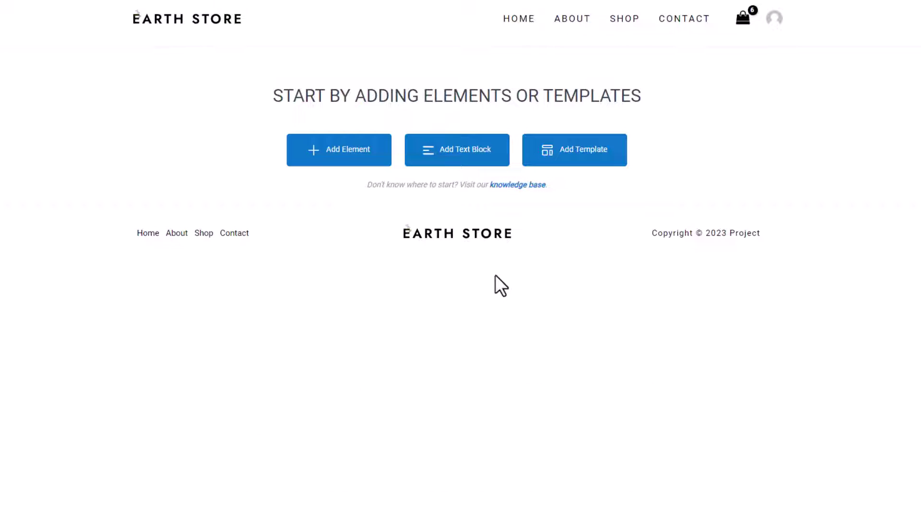
Step: Add a WP Table Manager Table element to the Earth Store page, found by searching 'tabl'
left_click(360, 168)
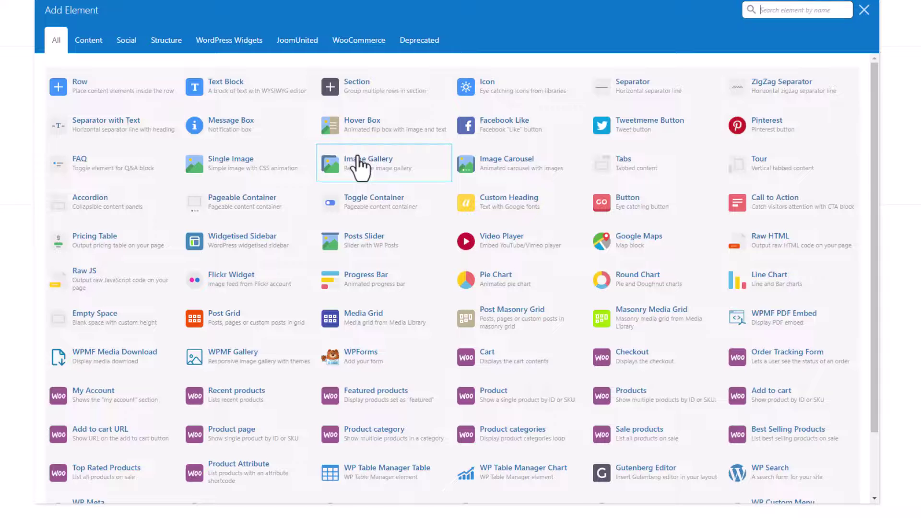
left_click(791, 9)
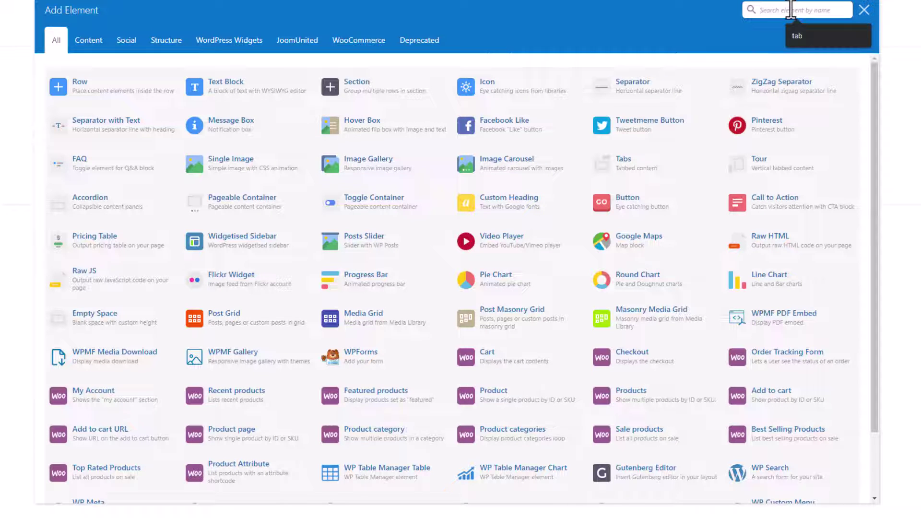
type("tabl")
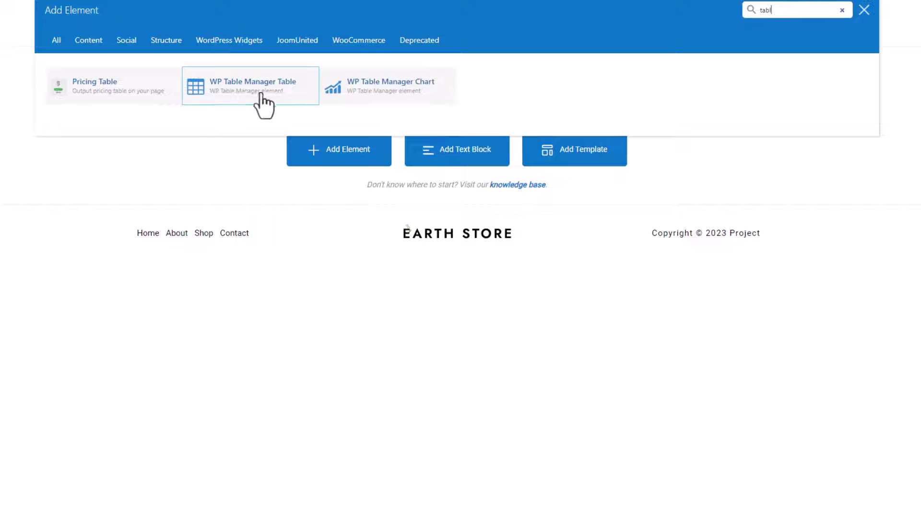
left_click(249, 89)
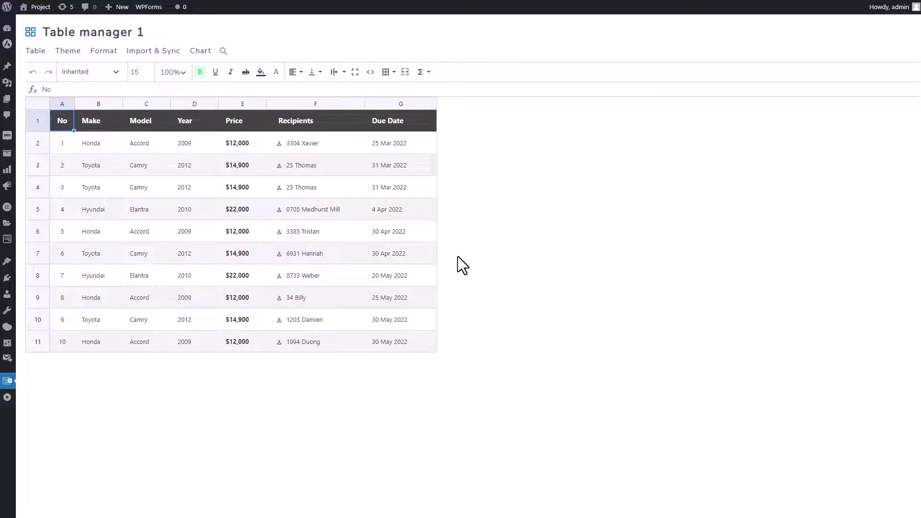
Step: Import the Employee Sample Data Excel file into Table manager 1, replacing the car data
mouse_move(159, 54)
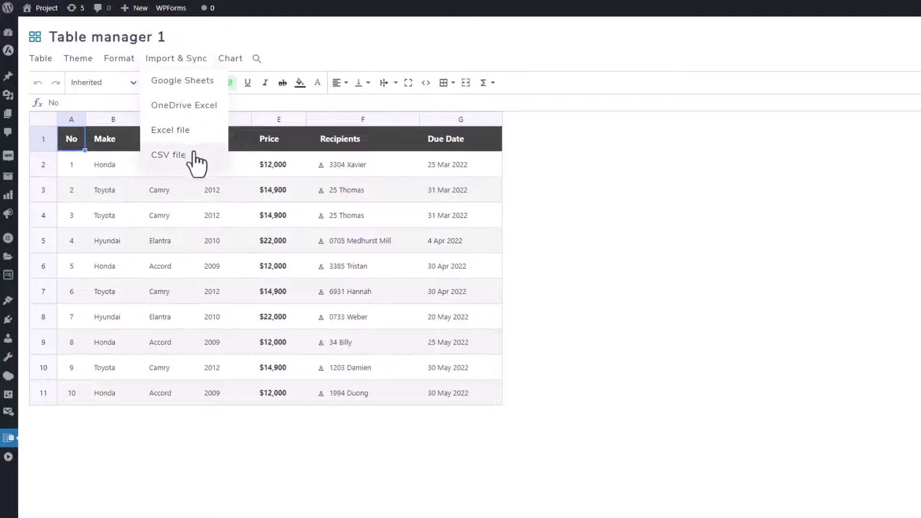
left_click(201, 129)
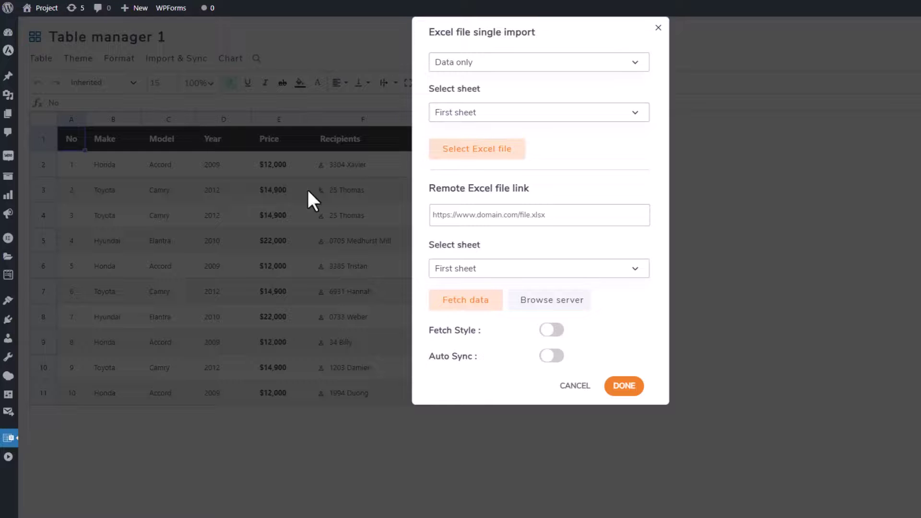
left_click(458, 166)
left_click(378, 317)
left_click(684, 406)
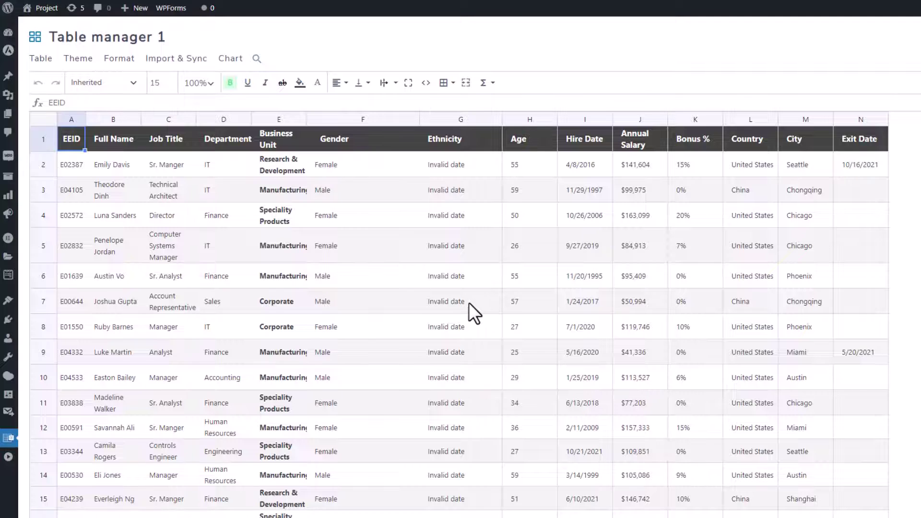
Step: Inspect the E02387 and Female cells, closing the rich editor without changes
double_click(80, 166)
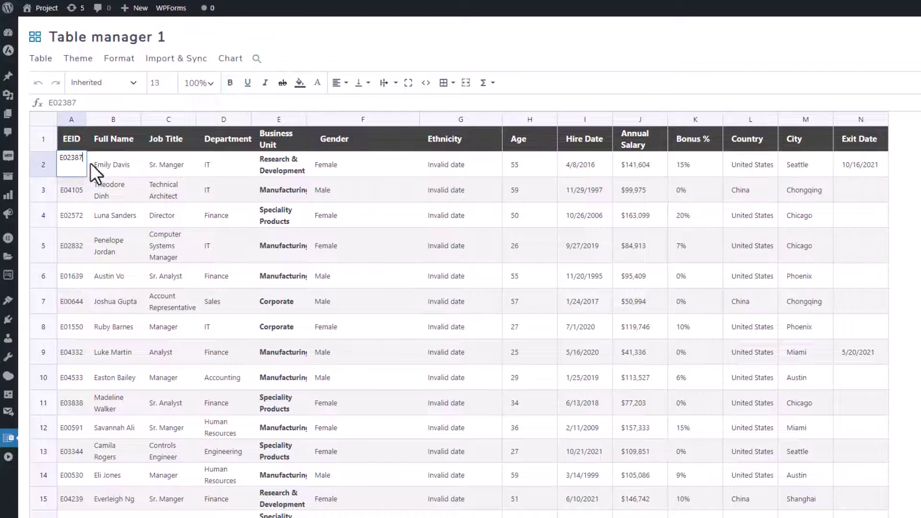
double_click(376, 172)
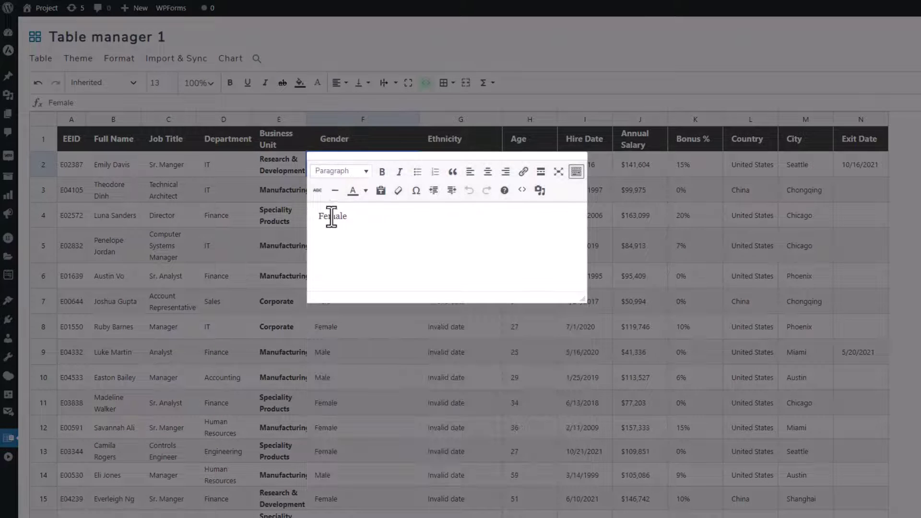
left_click(276, 347)
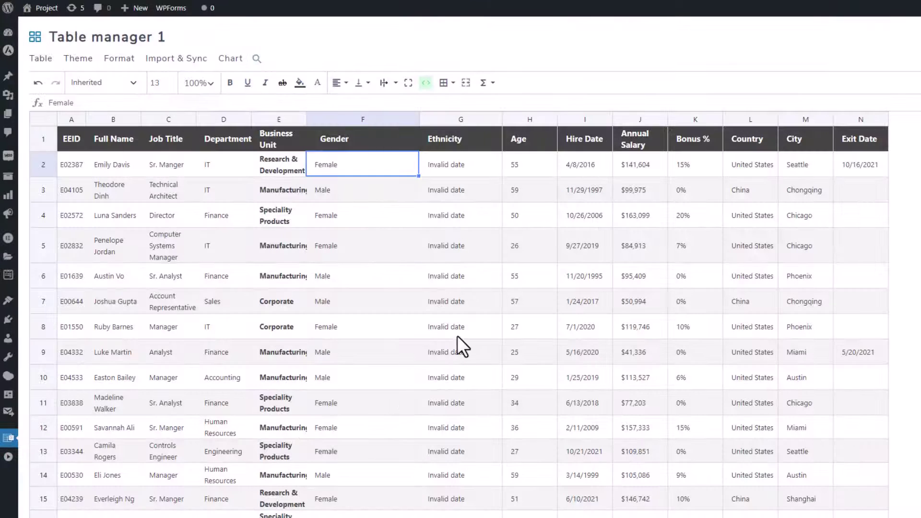
Step: Select the employee range A2:N9 and create a chart from that data
left_click(230, 58)
left_click(77, 160)
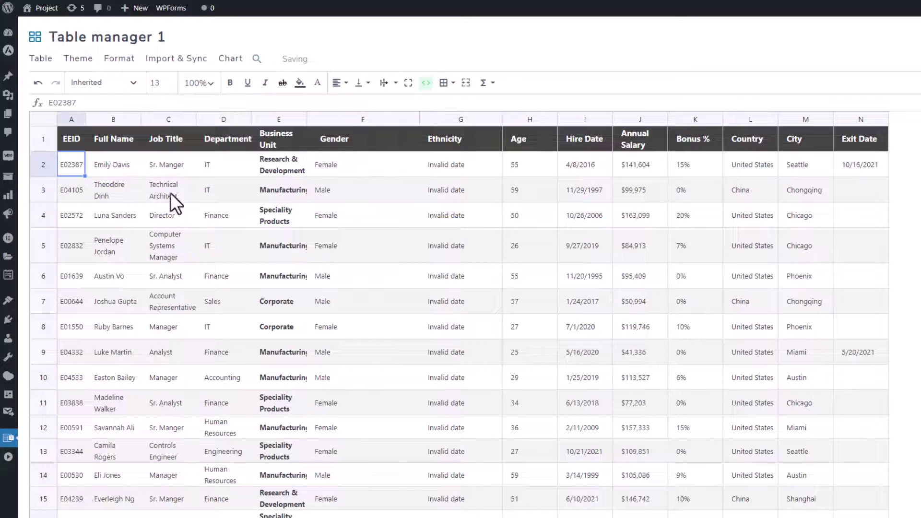
left_click(872, 360, "shift")
mouse_move(225, 60)
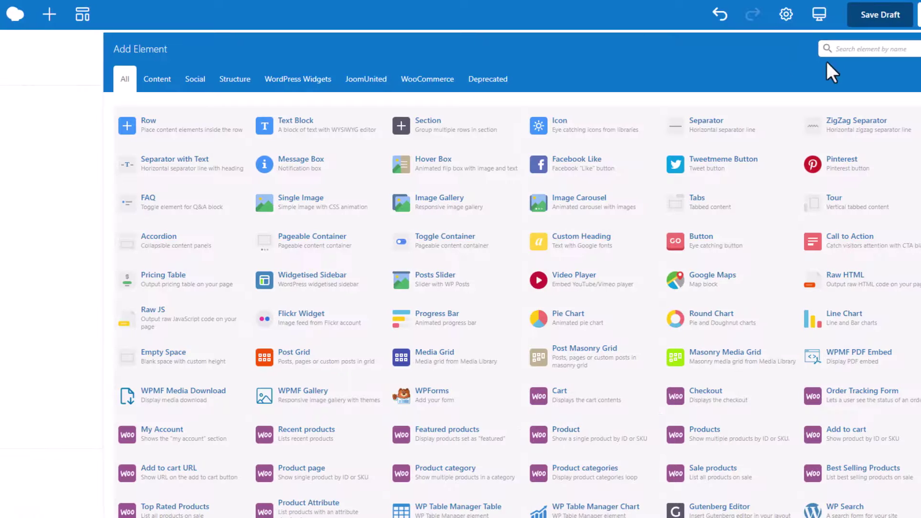
Step: Add a WP Table Manager Chart element via the 'cha' search and insert Table manager 1's New chart
left_click(798, 48)
type("cha")
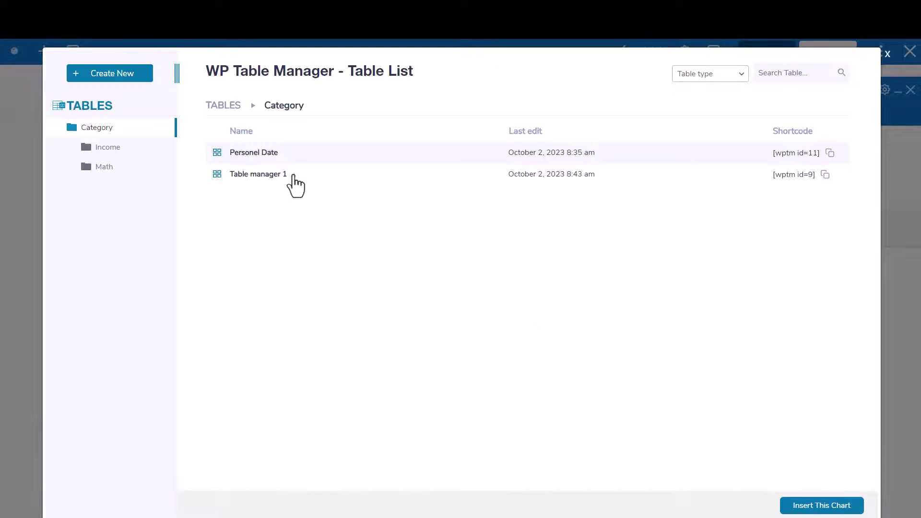
left_click(293, 176)
left_click(250, 225)
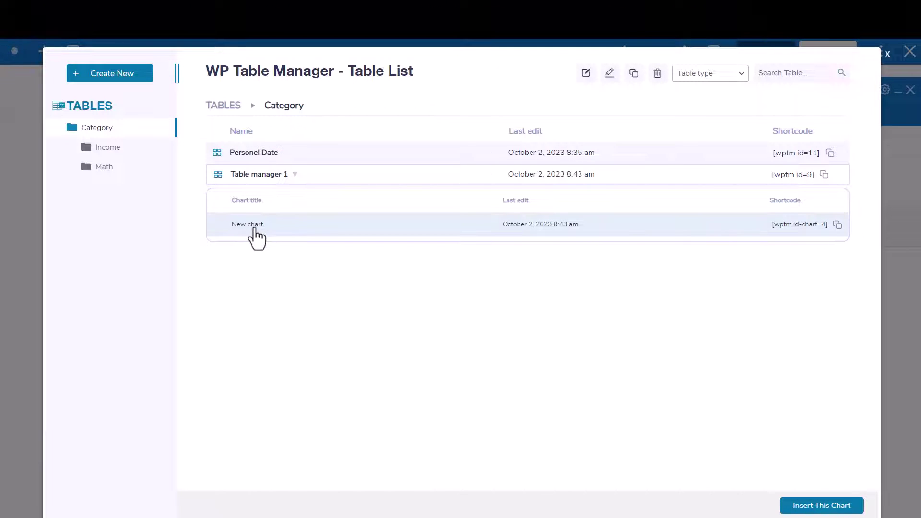
left_click(255, 230)
left_click(856, 507)
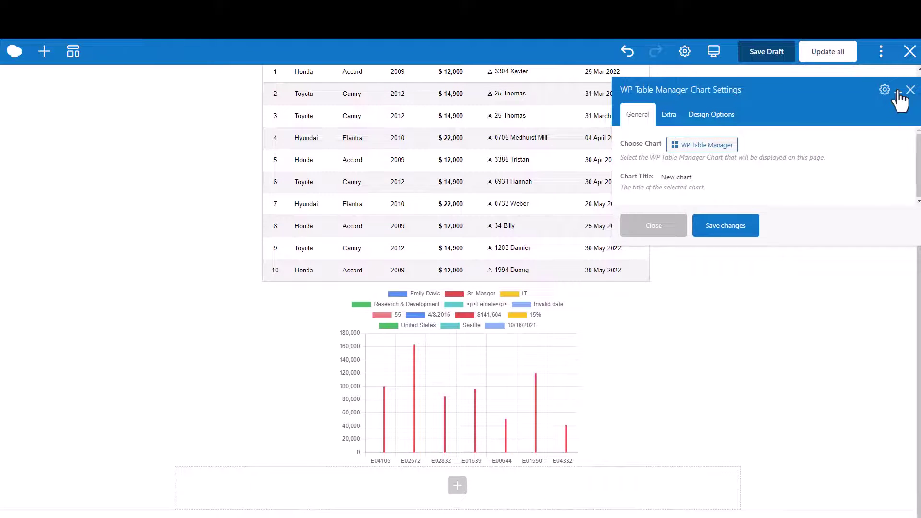
left_click(897, 90)
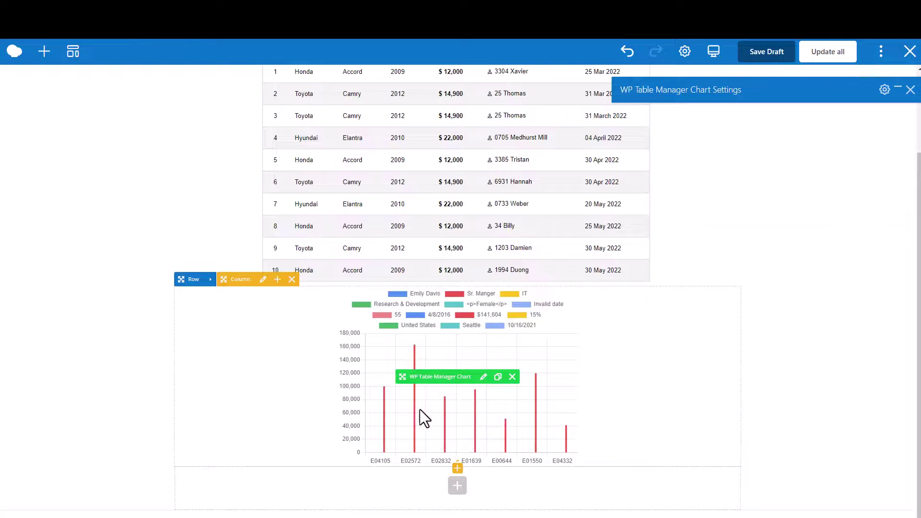
mouse_move(443, 415)
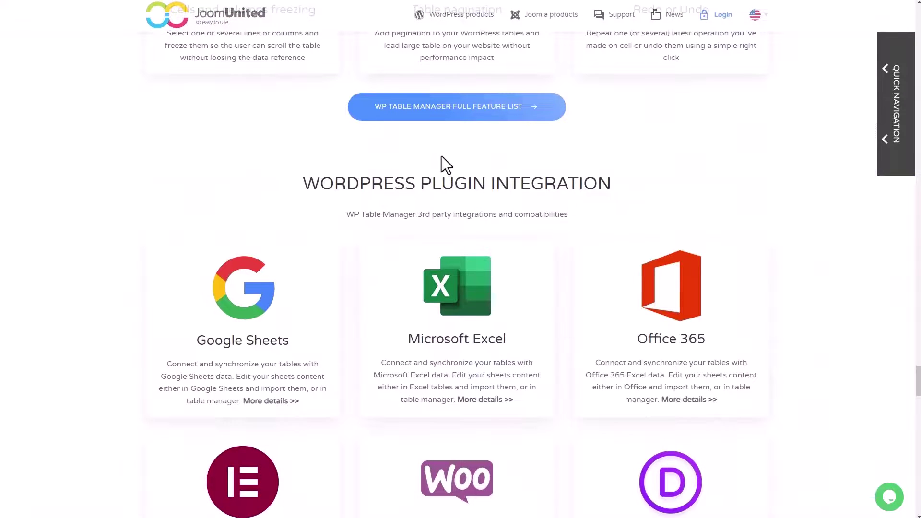
scroll(607, 318, "up", 7)
scroll(600, 344, "down", 6)
scroll(598, 357, "down", 5)
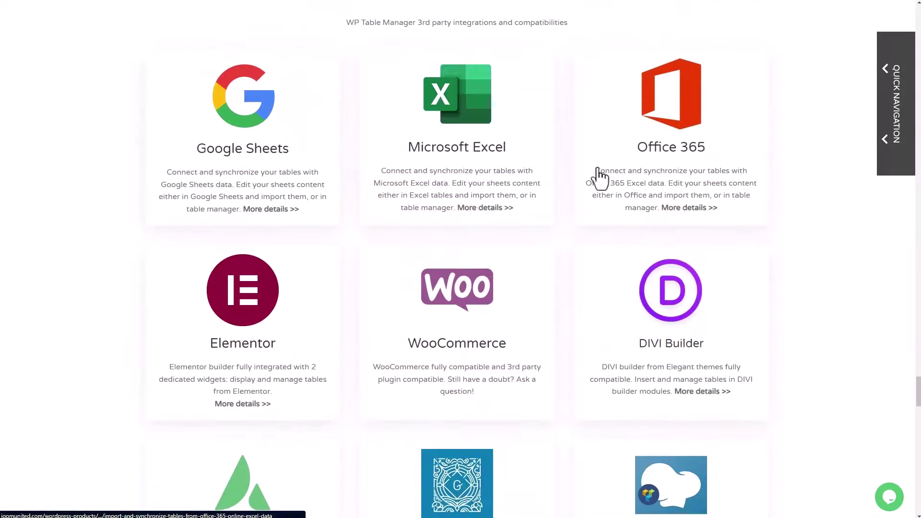
scroll(677, 356, "down", 3)
scroll(446, 249, "up", 1)
scroll(407, 204, "up", 2)
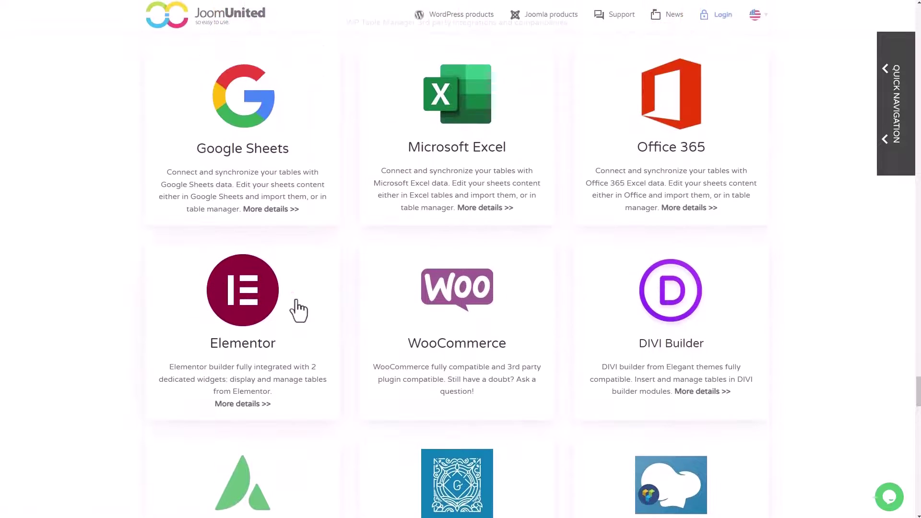
scroll(565, 343, "down", 9)
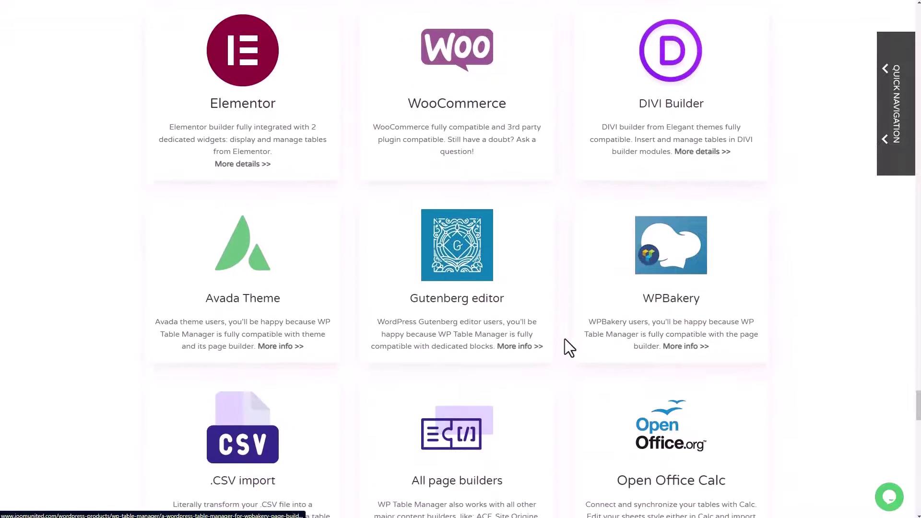
scroll(548, 331, "down", 13)
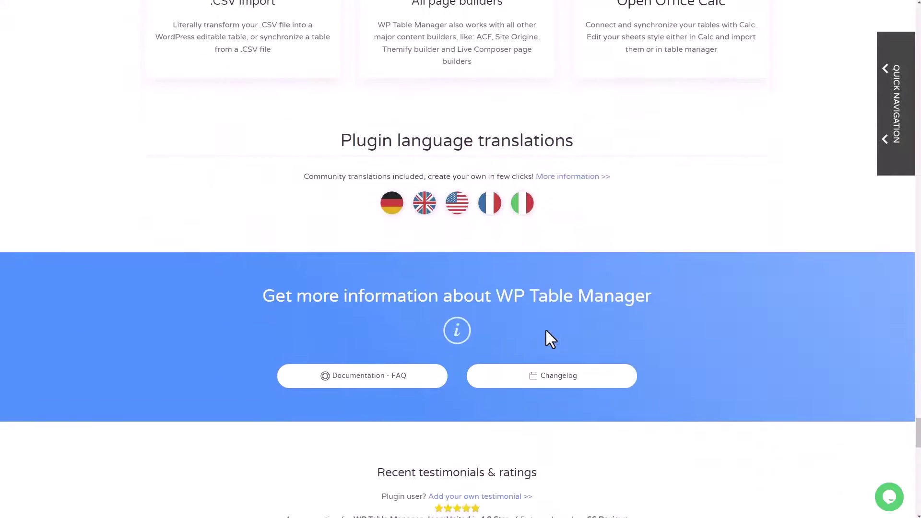
scroll(752, 307, "down", 5)
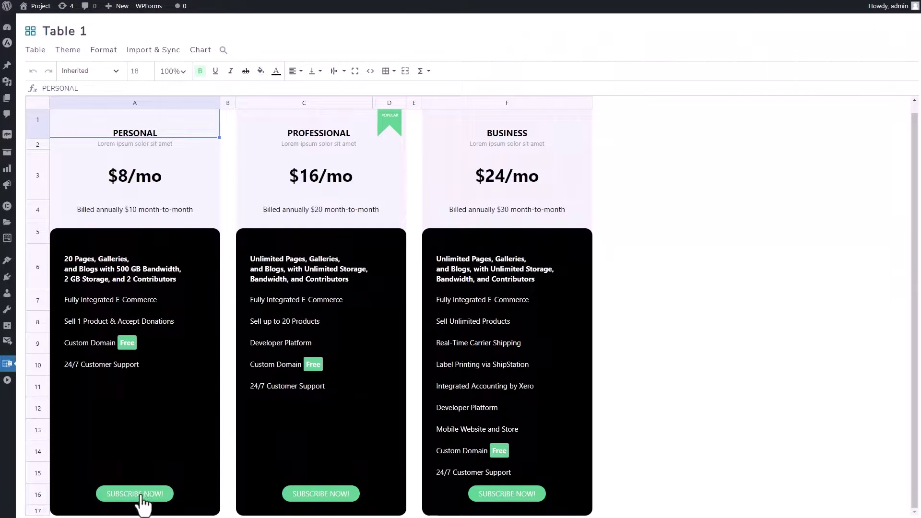
double_click(171, 500)
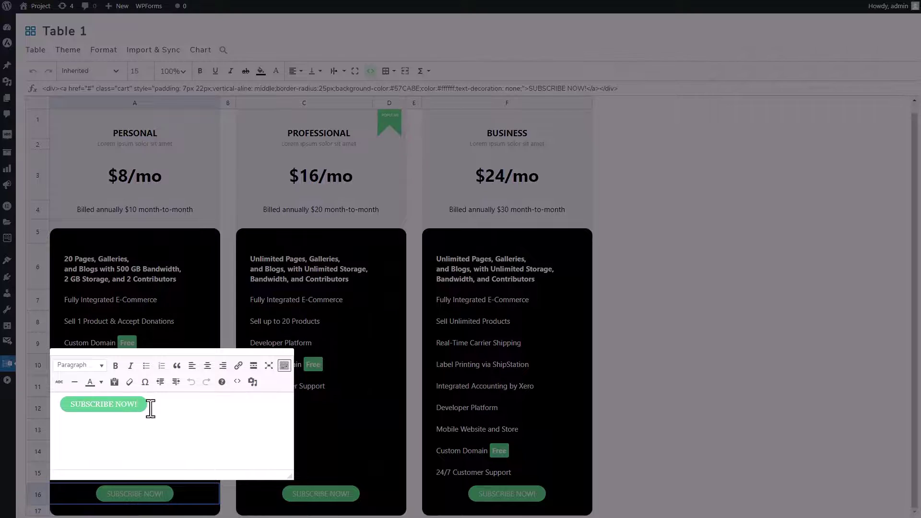
left_click(140, 404)
left_click(413, 405)
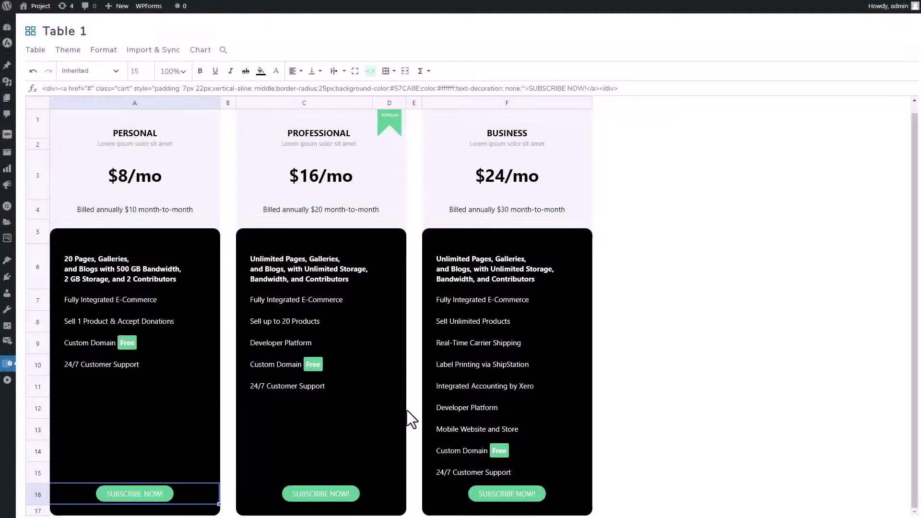